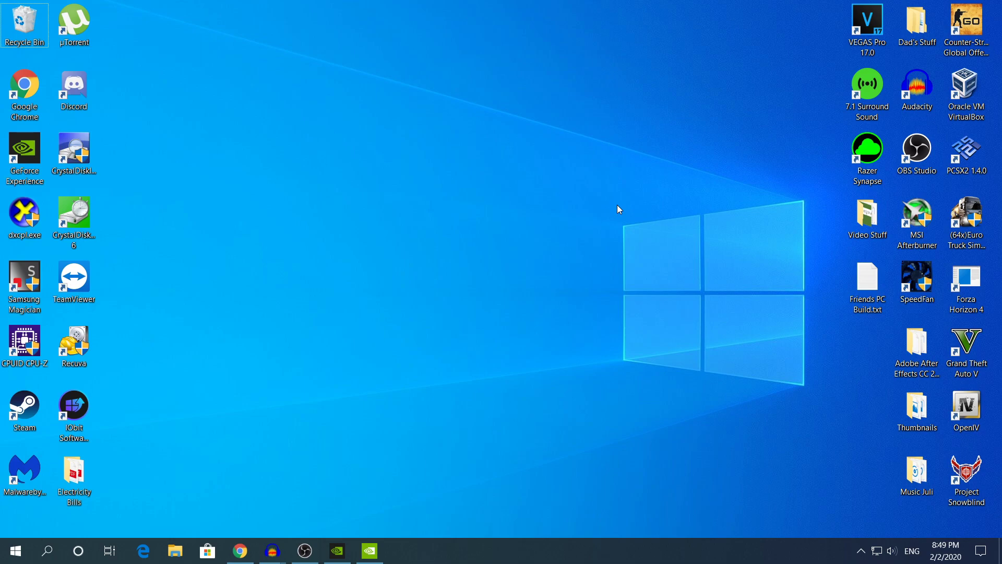
- Bring Chrome's geforce.com/drivers page to the front and check its web address
right_click(412, 195)
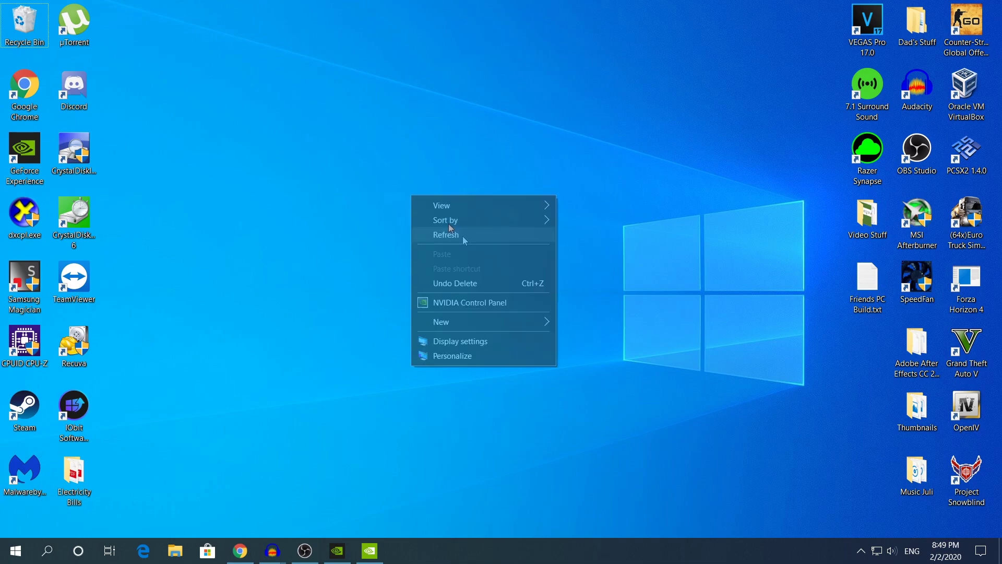
click(283, 287)
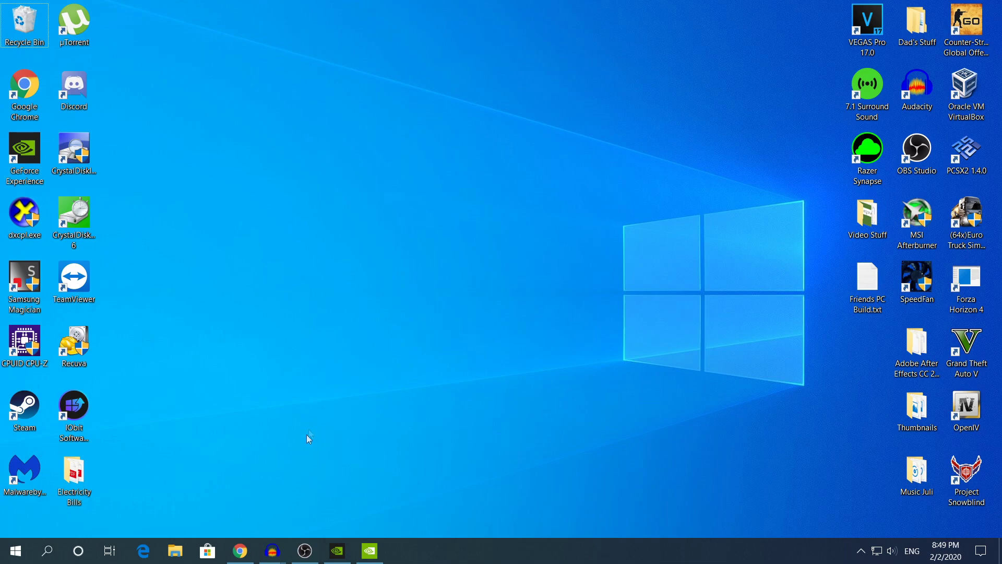
click(337, 550)
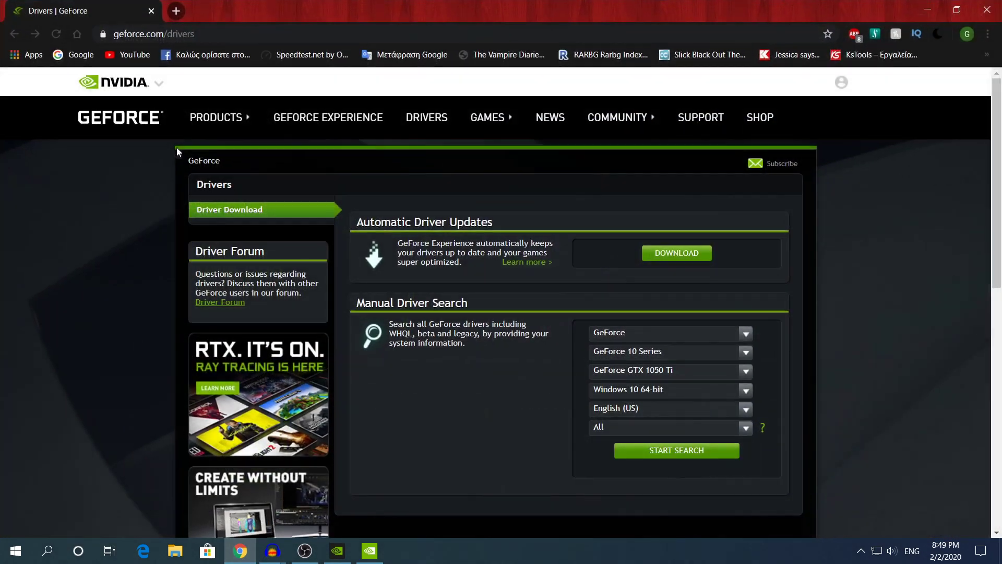
click(193, 34)
click(393, 232)
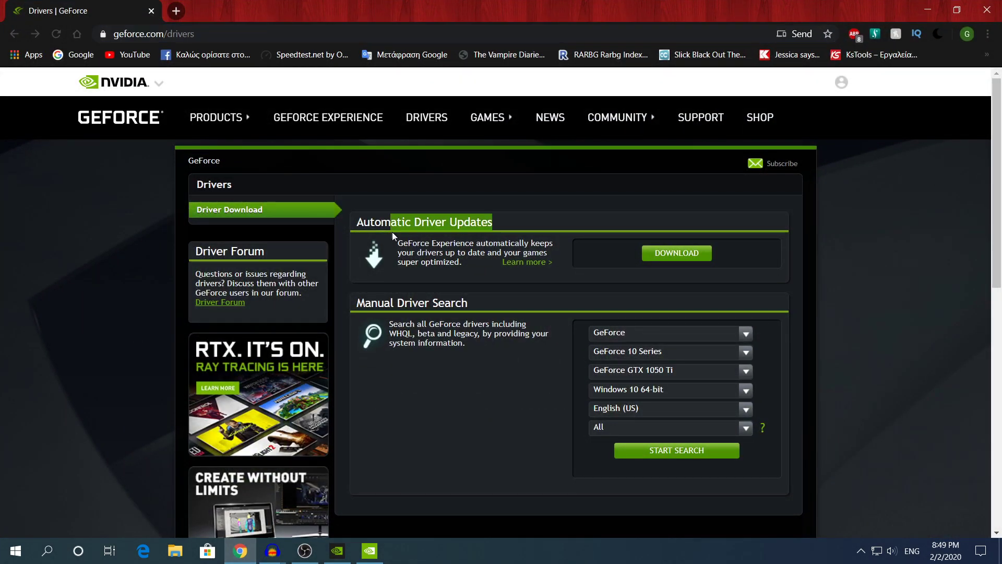
- Highlight the Automatic Driver Updates heading on the drivers page
drag(359, 221, 494, 222)
click(346, 222)
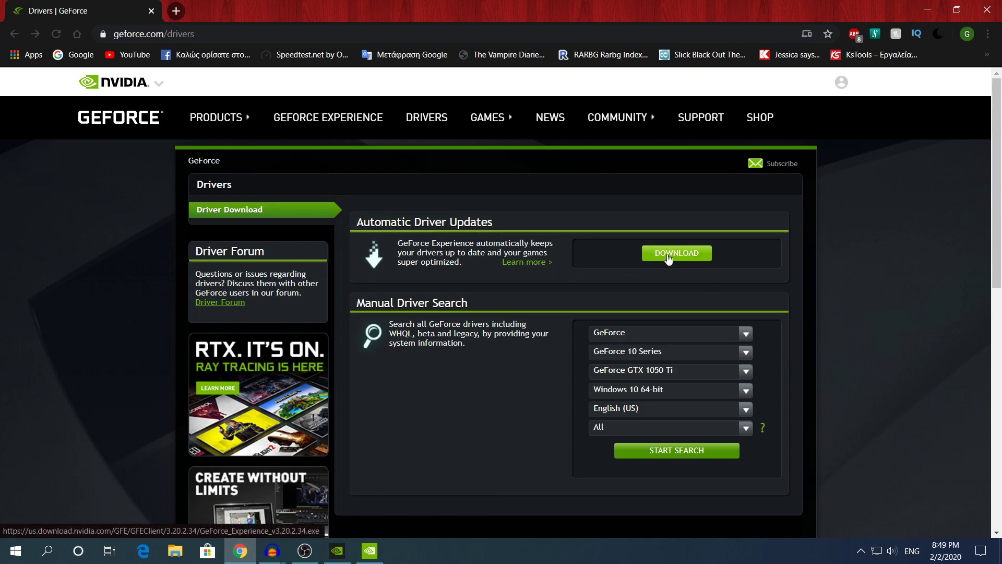
click(338, 554)
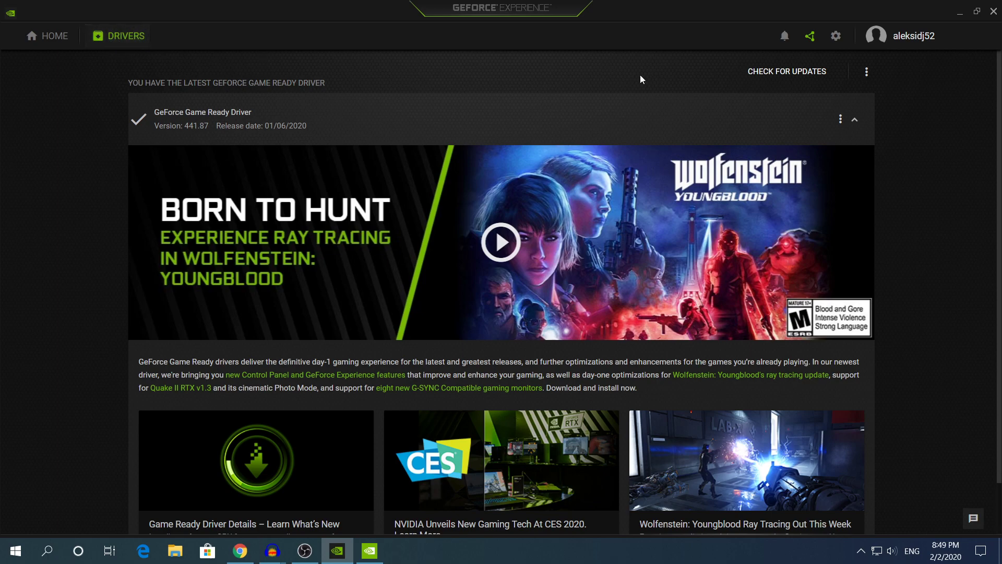
- Check GeForce Experience for driver updates, confirming Game Ready Driver 441.87 is current, then return to the browser
click(813, 83)
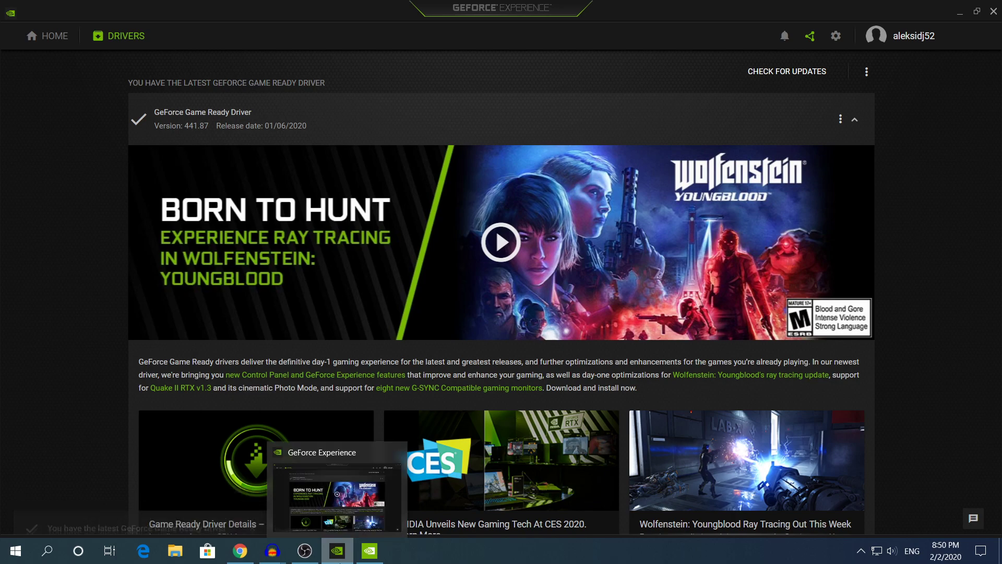
click(961, 14)
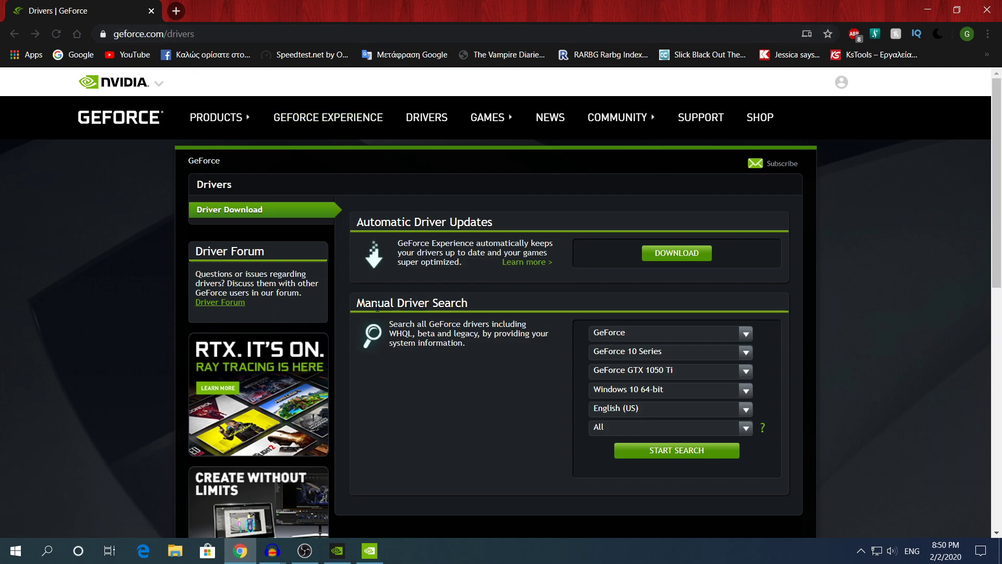
- Run a manual driver search for GeForce 10 Series, GTX 1050 Ti, Windows 10 64-bit
scroll(376, 307, down, 2)
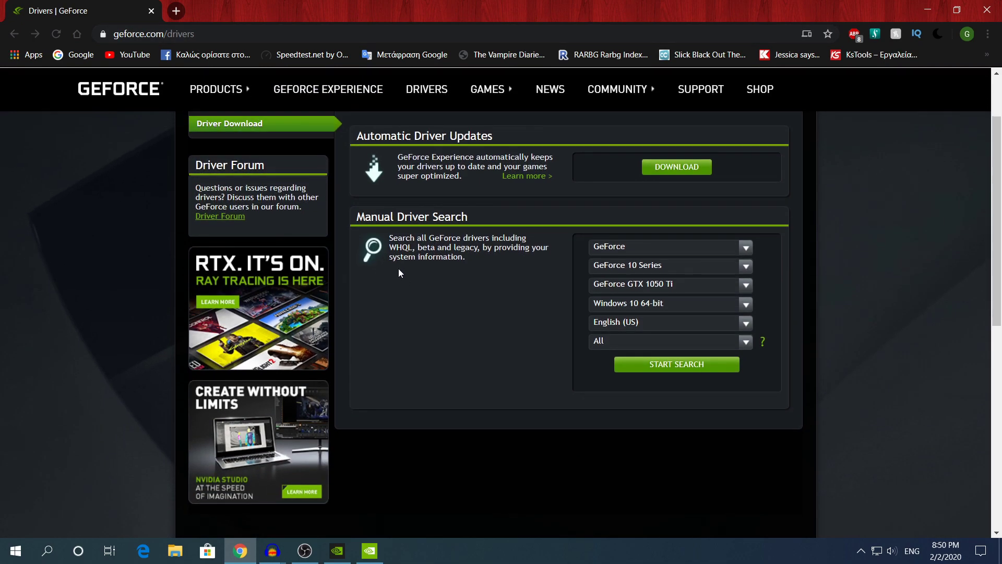
click(634, 265)
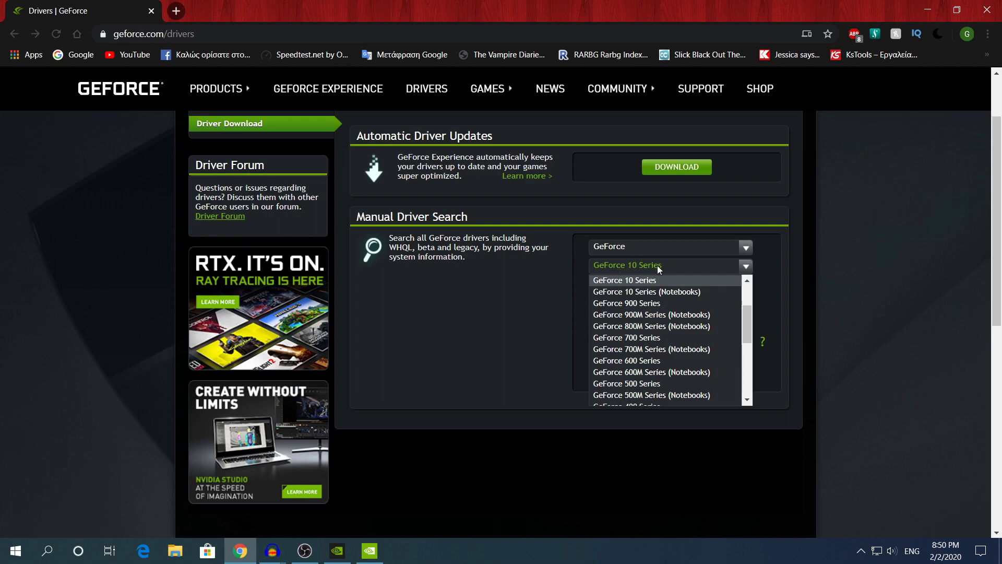
click(628, 282)
click(689, 285)
click(713, 286)
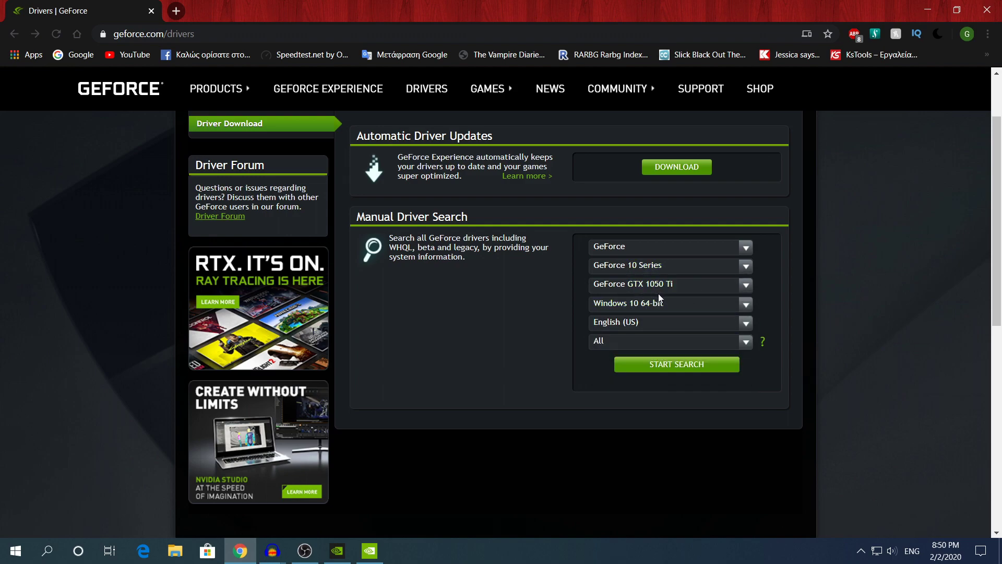
click(640, 308)
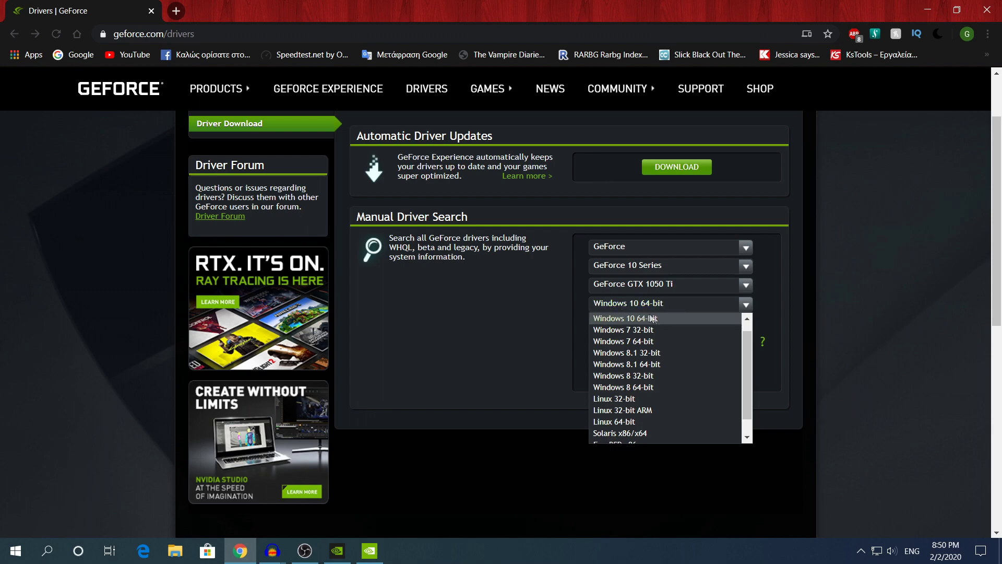
click(542, 312)
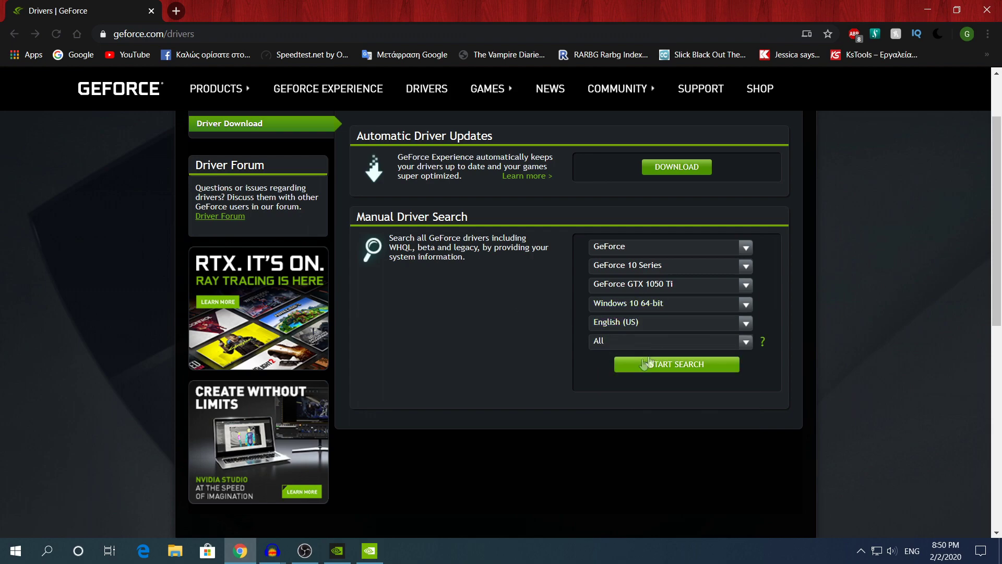
click(665, 365)
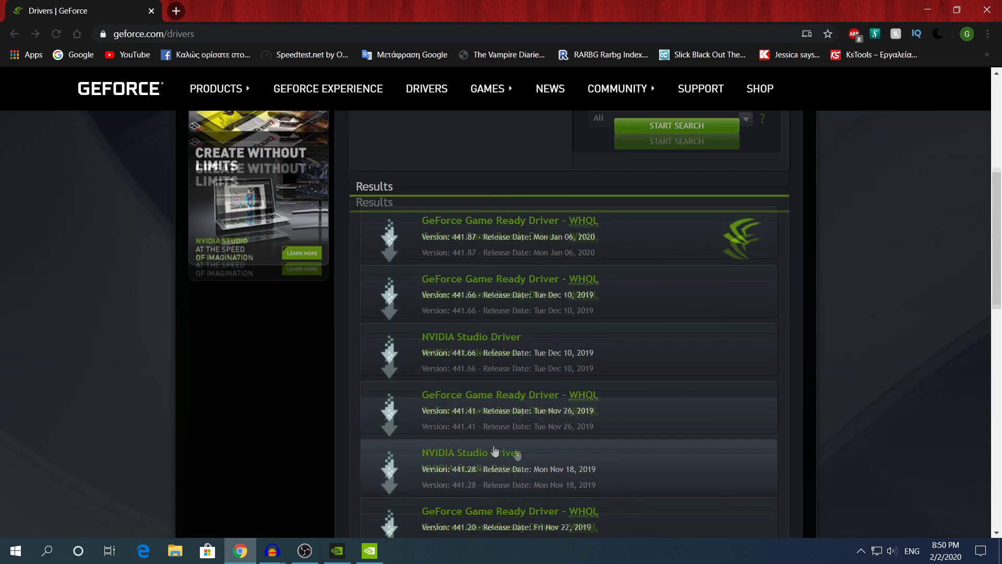
- Review the search results and open the newest Game Ready Driver entry
scroll(474, 271, down, 6)
scroll(418, 302, up, 6)
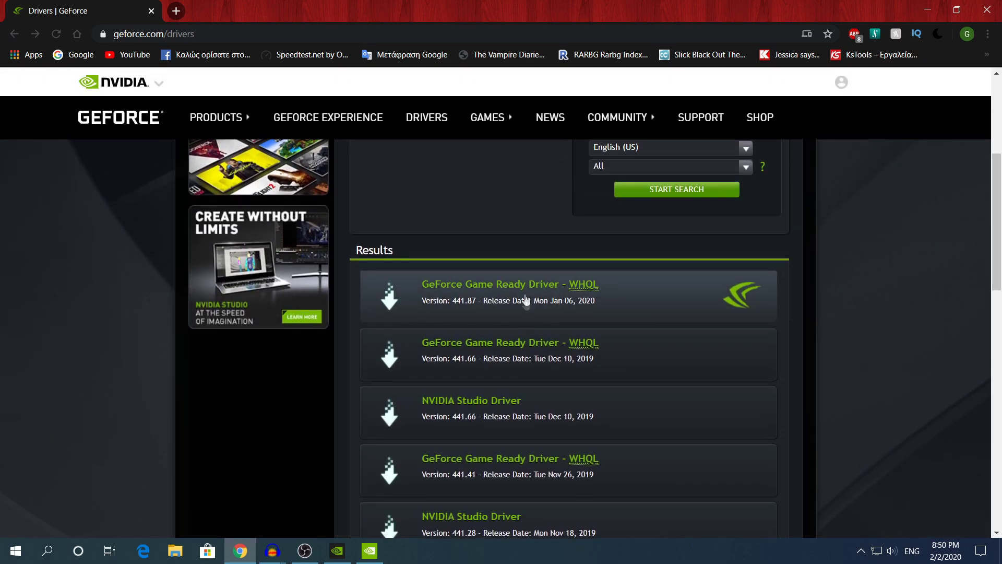
scroll(487, 255, up, 2)
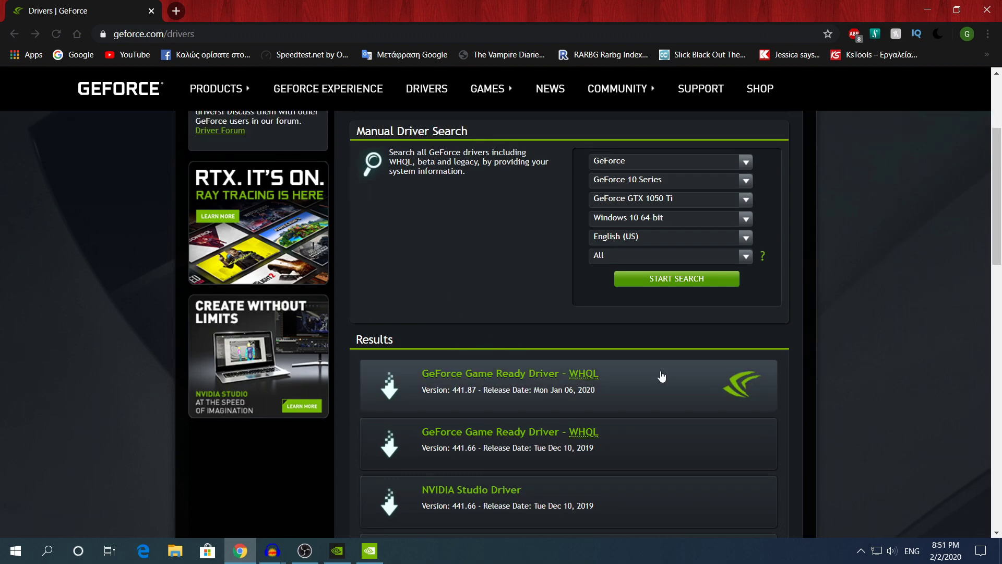
click(633, 381)
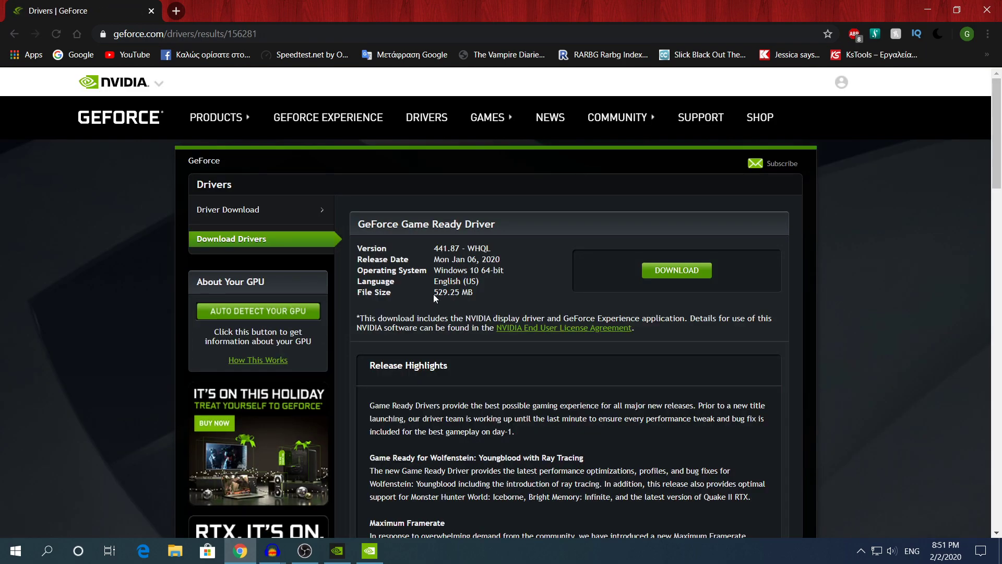
- Highlight driver 441.87's 529.25 MB file size, then show the desktop
drag(435, 292, 475, 293)
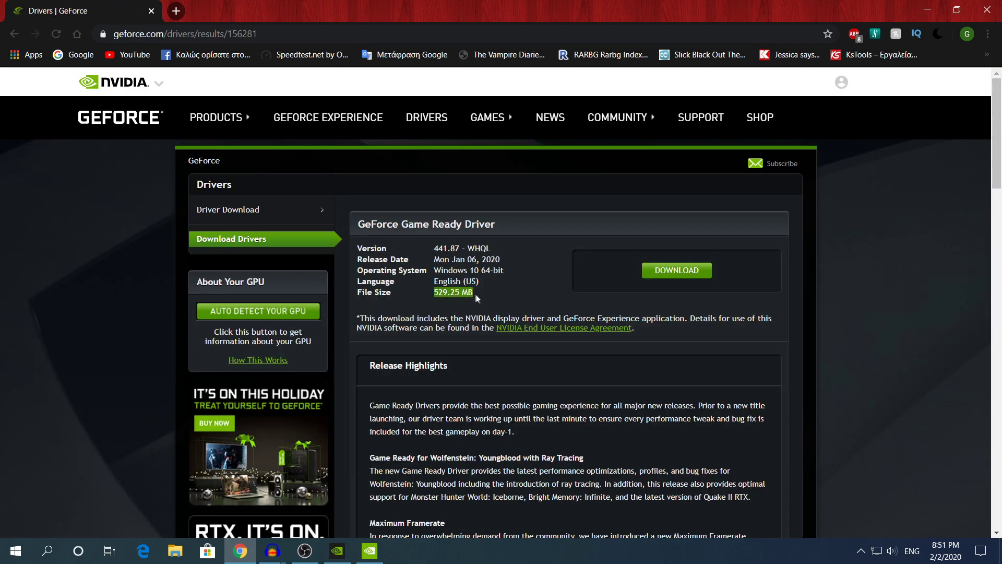
click(522, 249)
key(super+d)
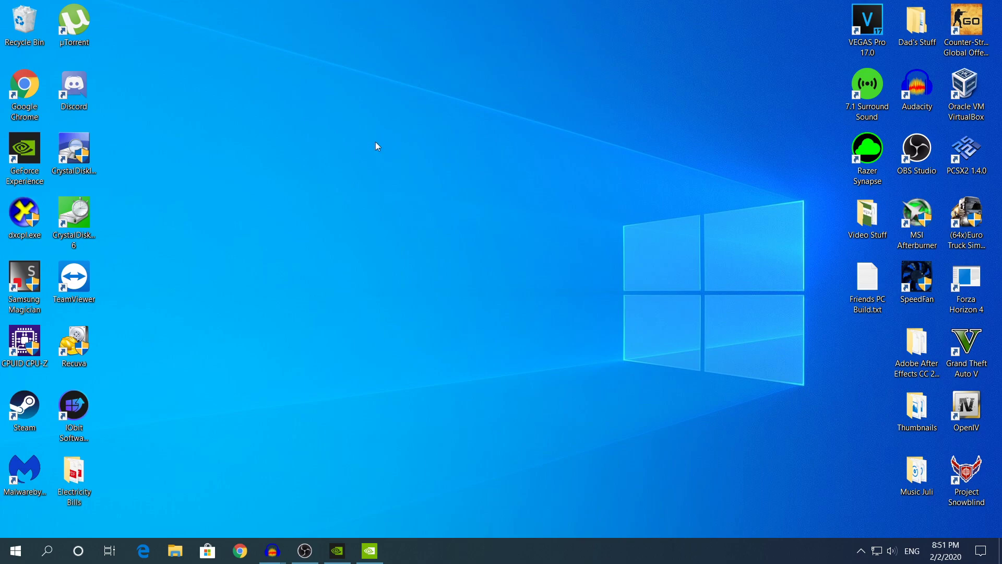
- Search Windows for 'nvidia' and launch the NVIDIA Control Panel
right_click(341, 171)
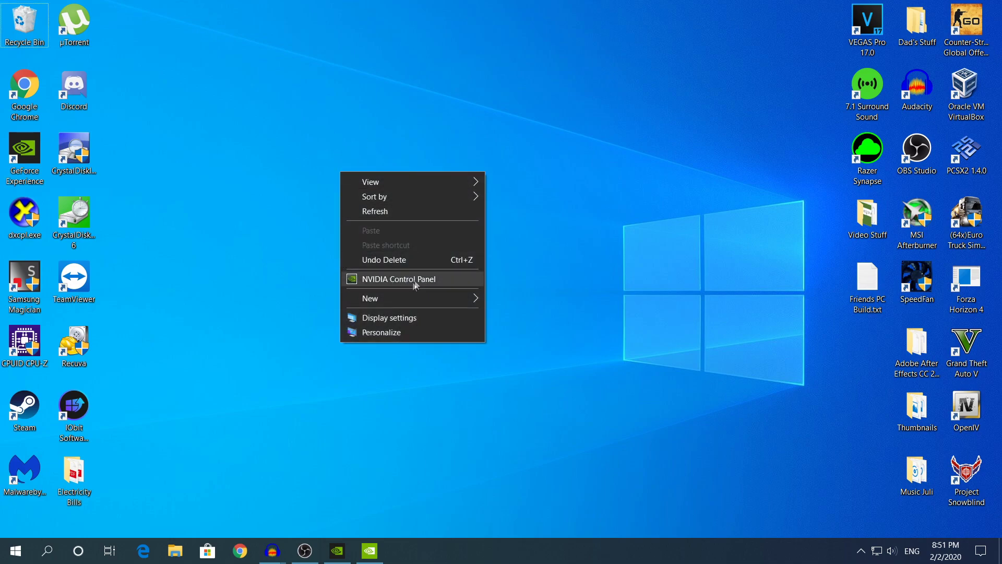
click(217, 389)
click(46, 552)
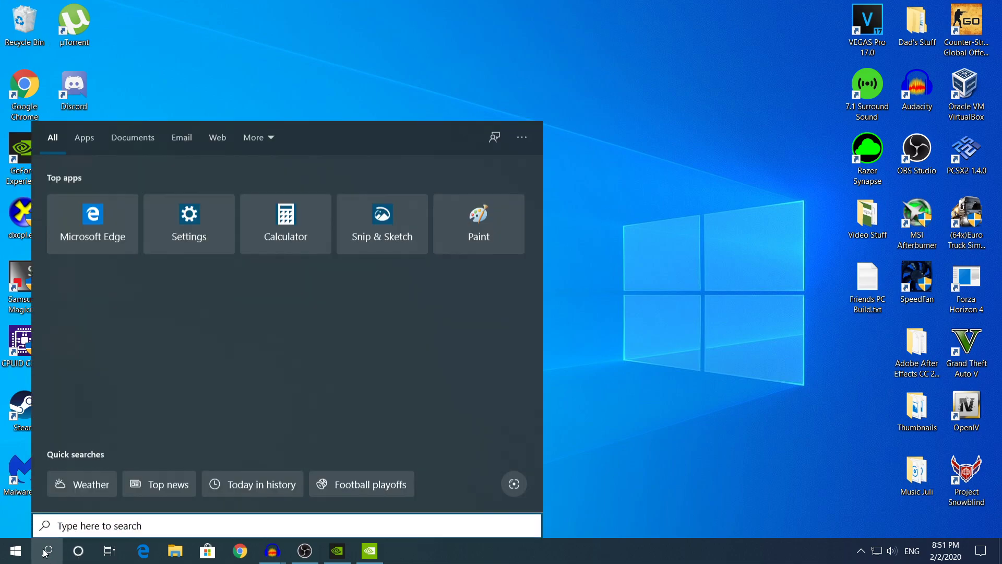
text(n)
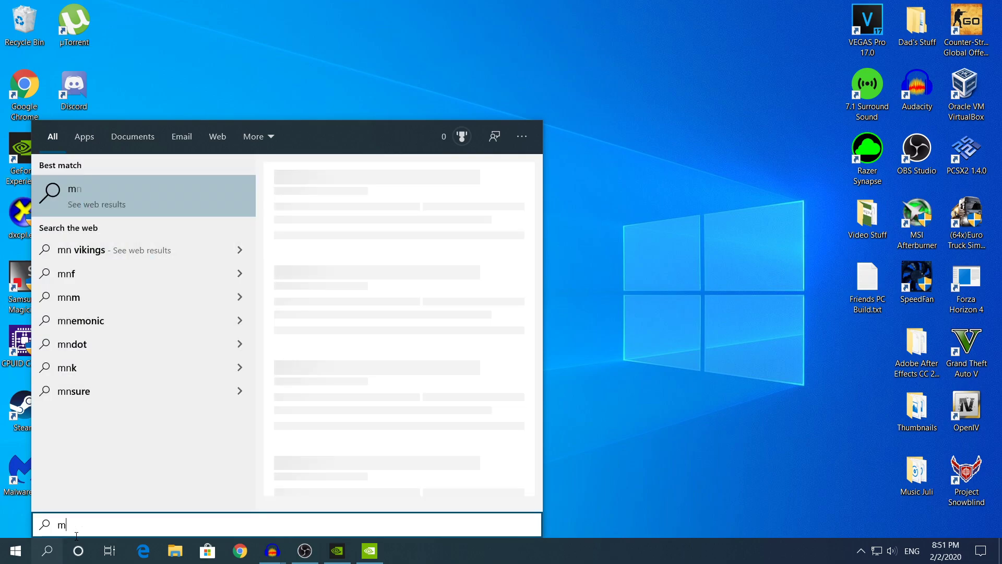
key(BackSpace)
text(nvidia)
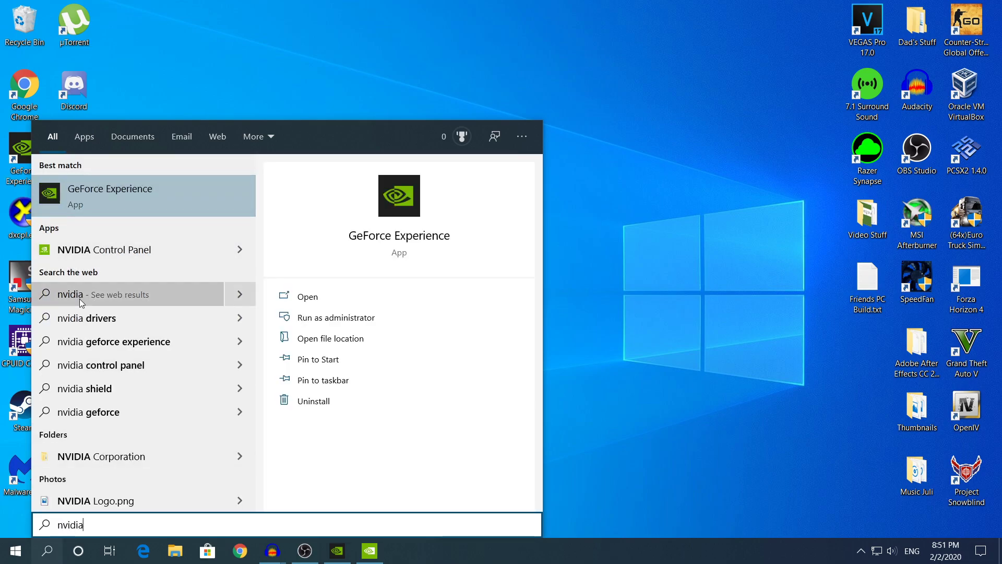
click(562, 450)
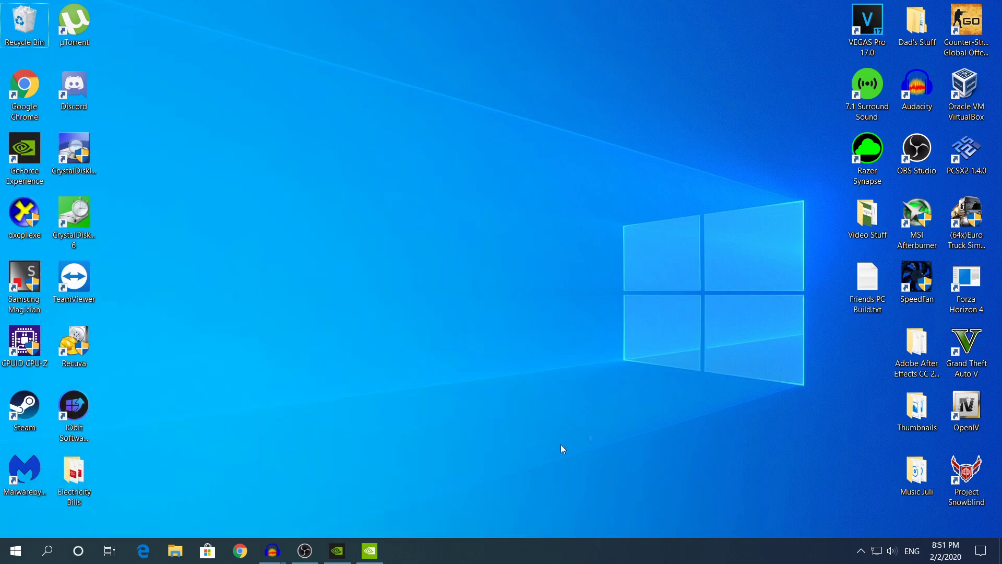
click(381, 550)
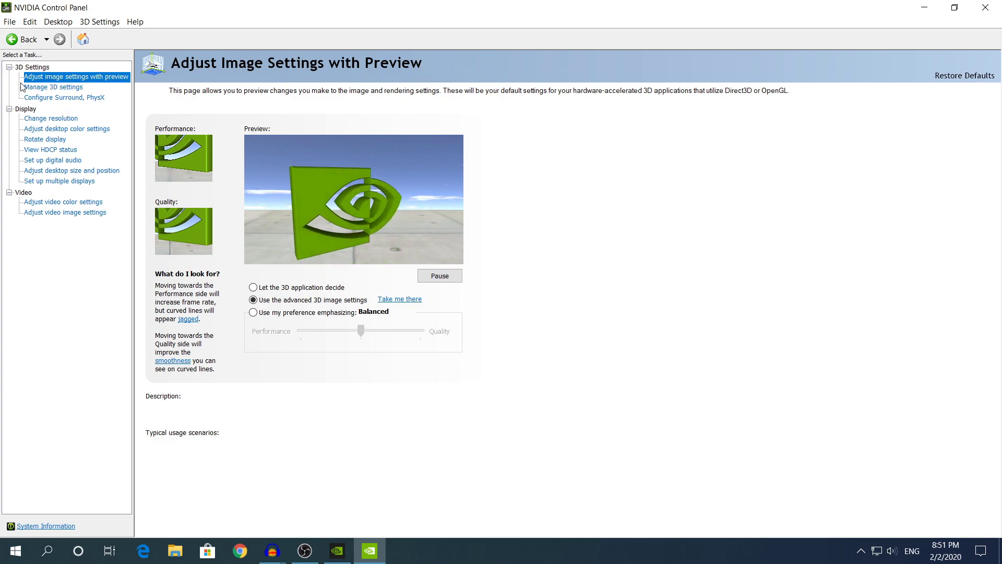
- Open Manage 3D Settings and scroll the Global Settings list to Max Frame Rate, currently Off
click(44, 87)
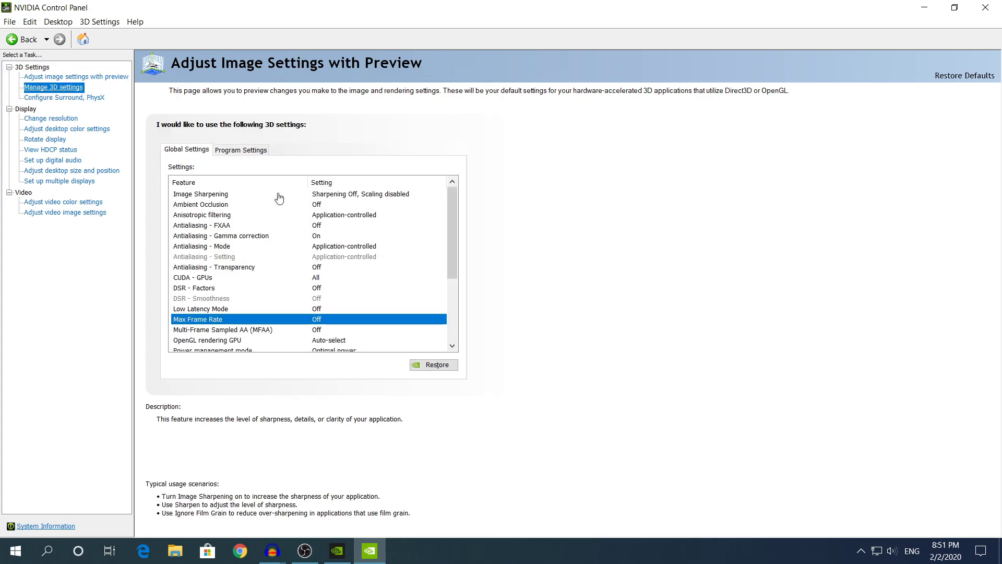
scroll(417, 255, up, 3)
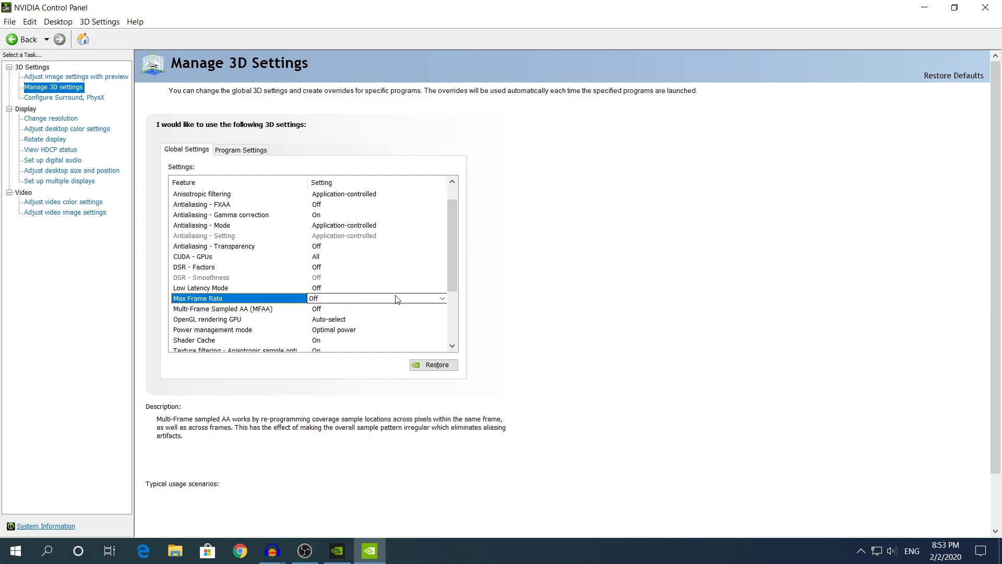
click(326, 300)
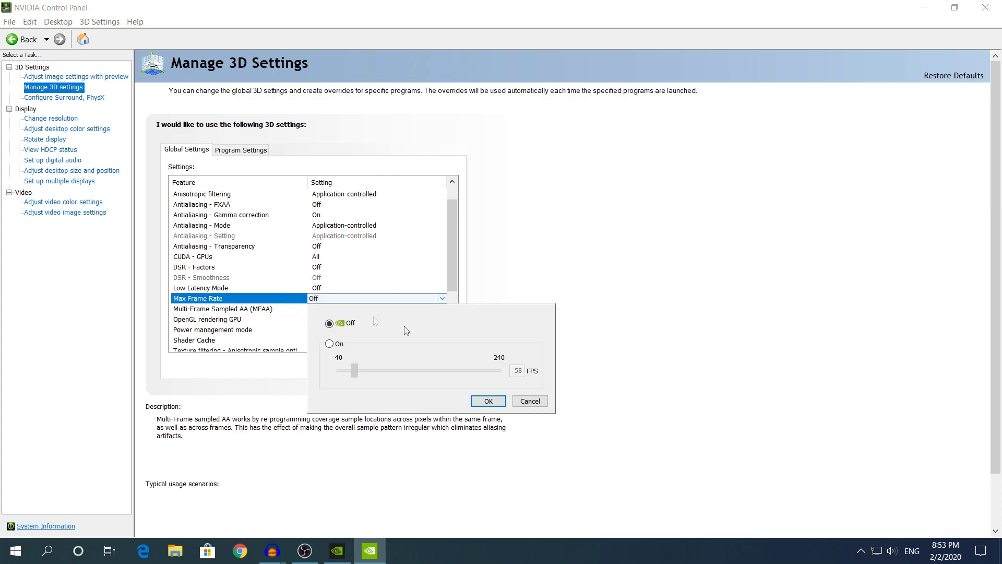
click(339, 345)
drag(354, 370, 505, 377)
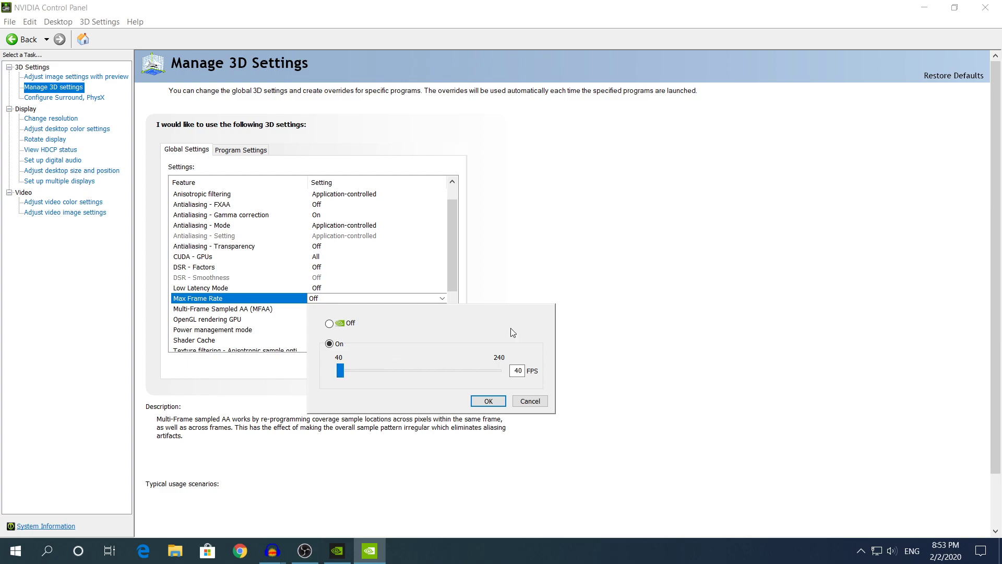
drag(342, 373, 388, 370)
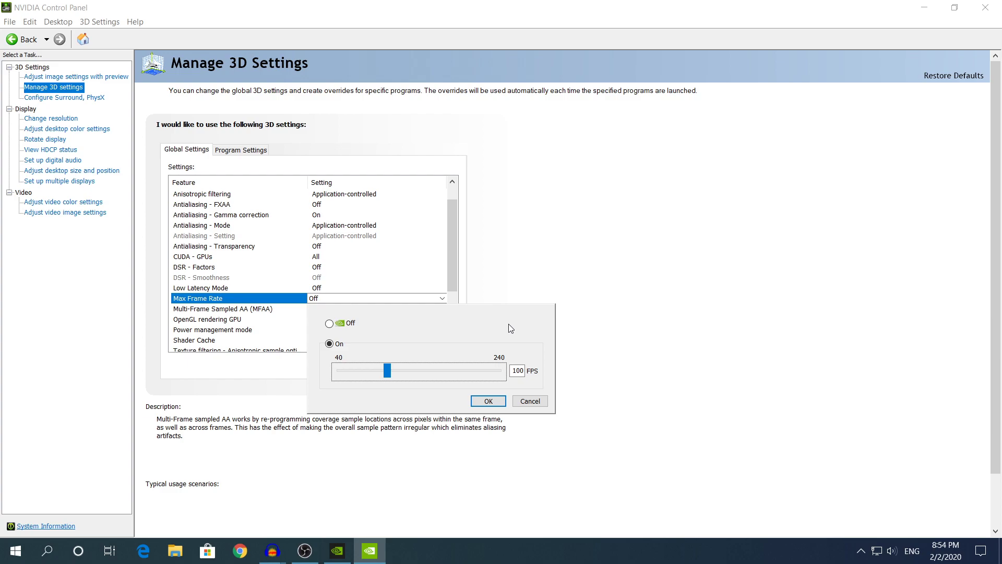
key(End)
drag(497, 371, 242, 371)
drag(339, 372, 391, 370)
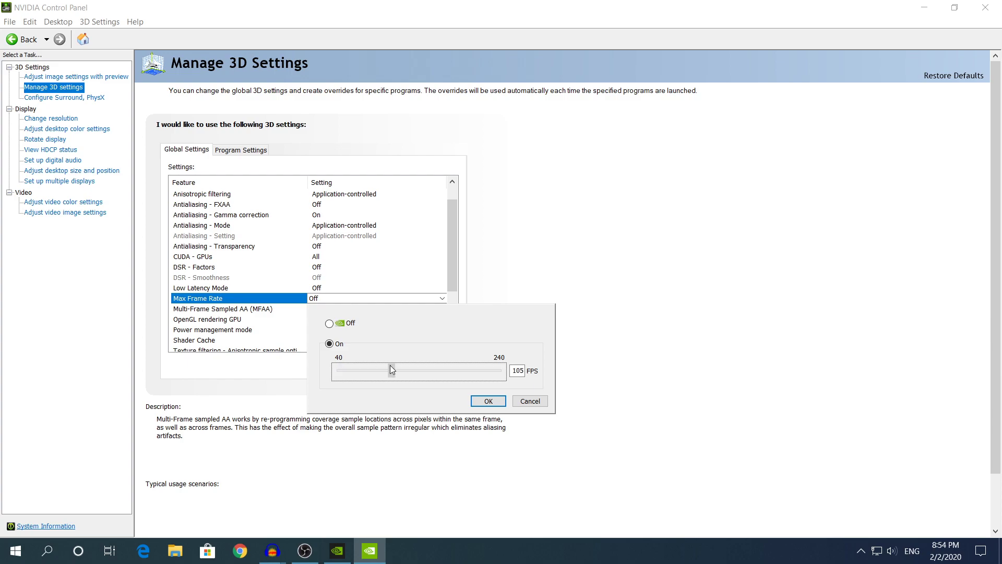
click(330, 323)
click(489, 401)
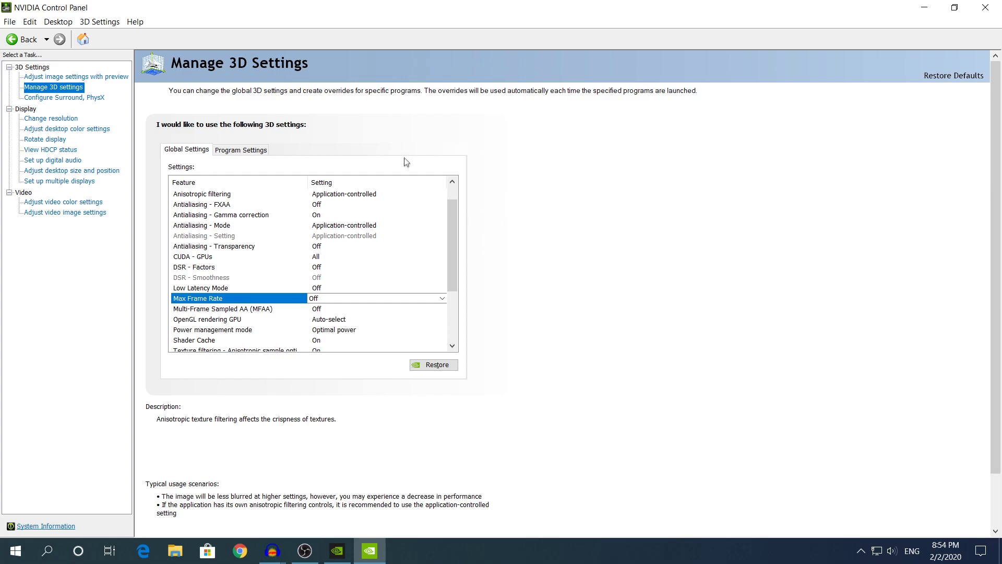
- Select Counter-strike: Global Offensive on the Program Settings tab, closing the Add program window unused
click(239, 152)
click(238, 181)
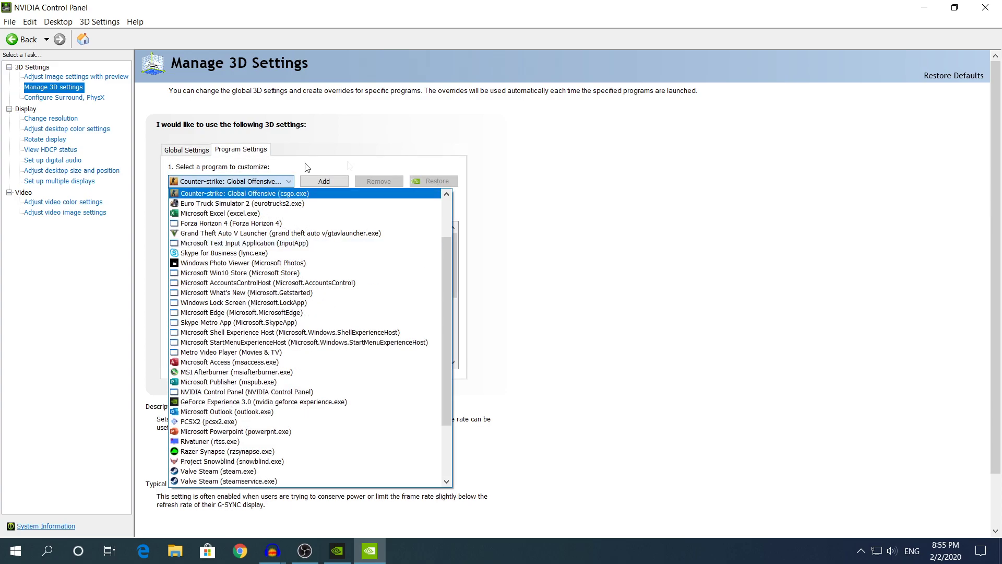
scroll(222, 333, down, 1)
scroll(221, 333, up, 3)
scroll(222, 333, down, 5)
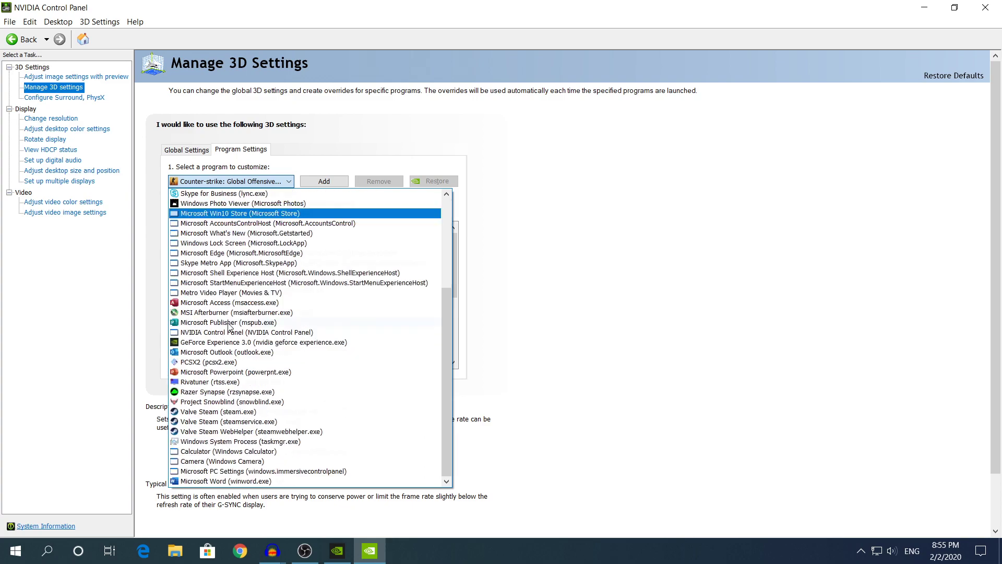
click(182, 174)
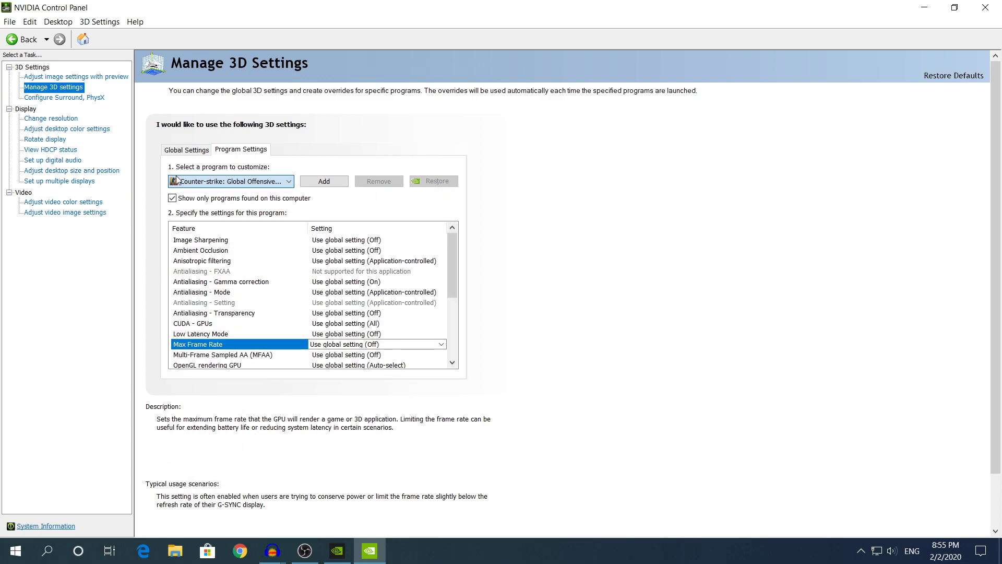
click(246, 181)
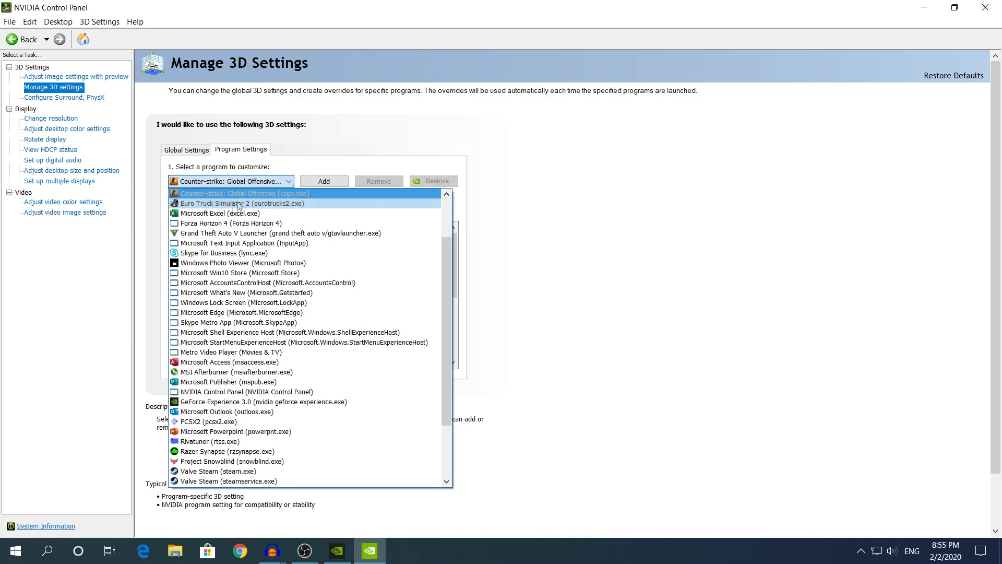
scroll(238, 204, down, 3)
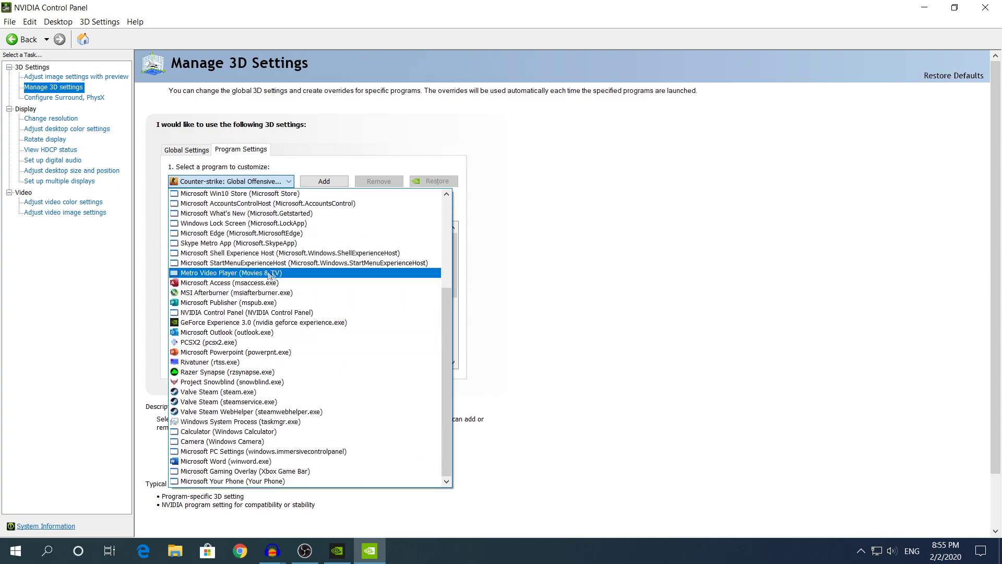
scroll(270, 279, up, 4)
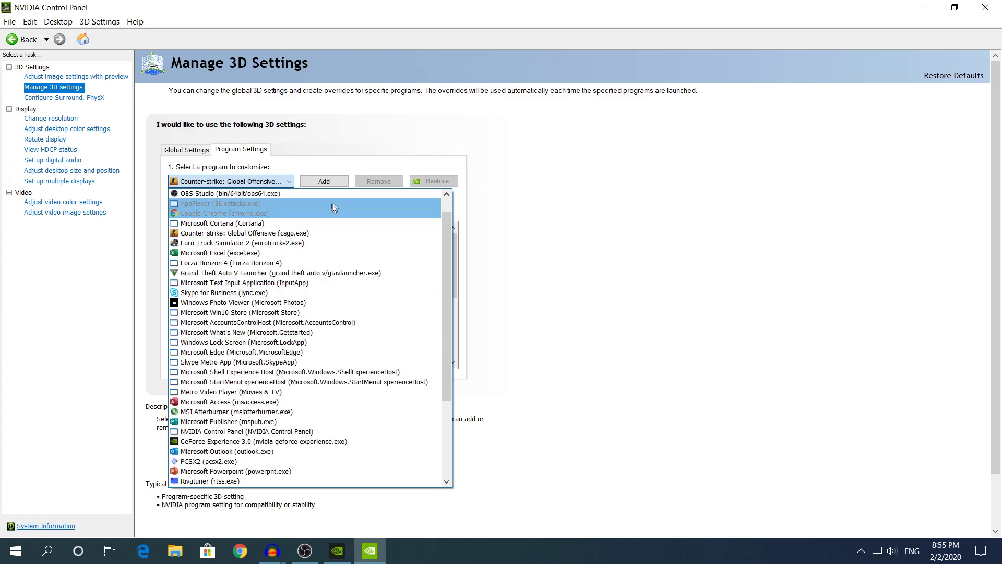
click(313, 183)
click(323, 181)
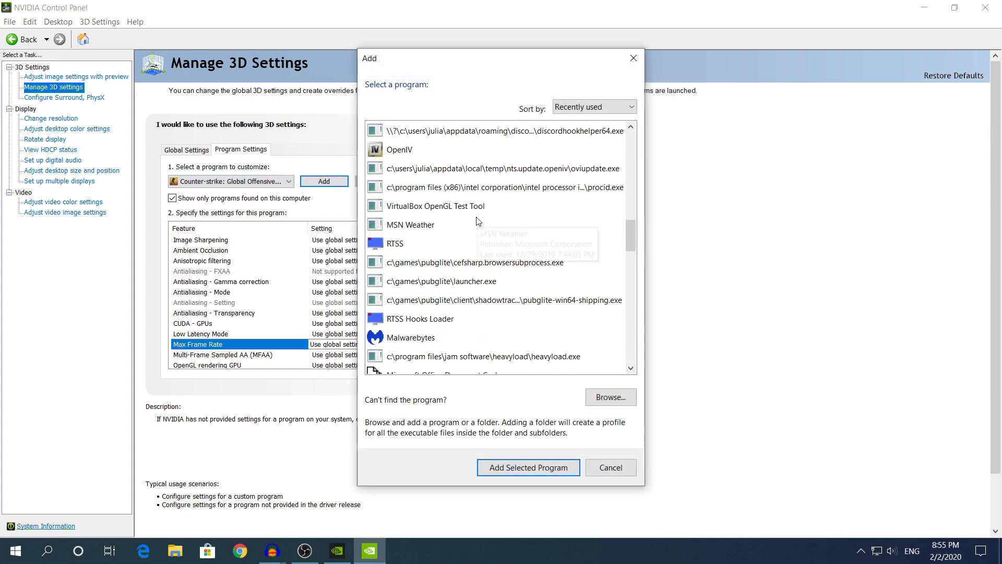
click(633, 58)
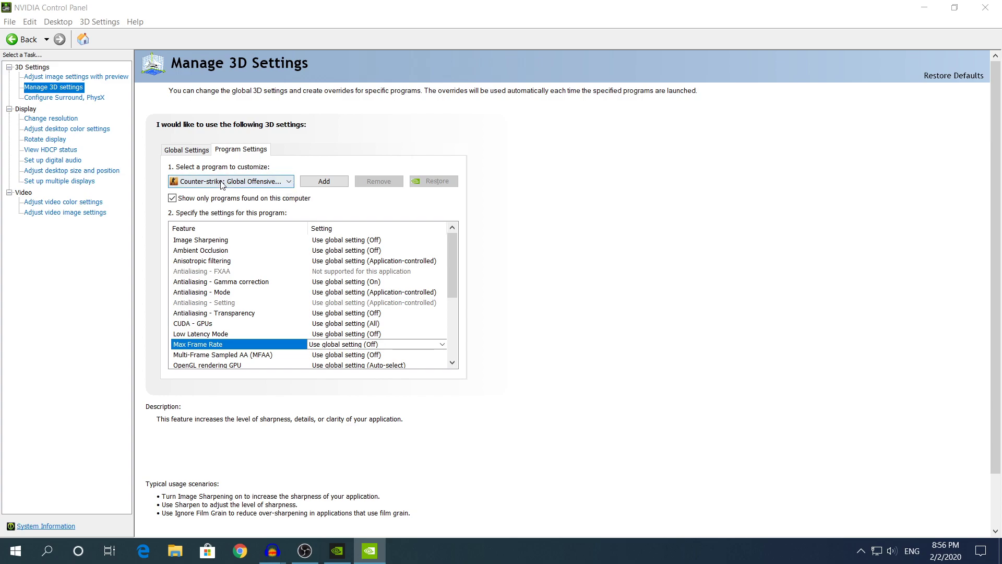
- Try a Max Frame Rate cap of about 107 FPS for CS:GO, then cancel it
click(323, 344)
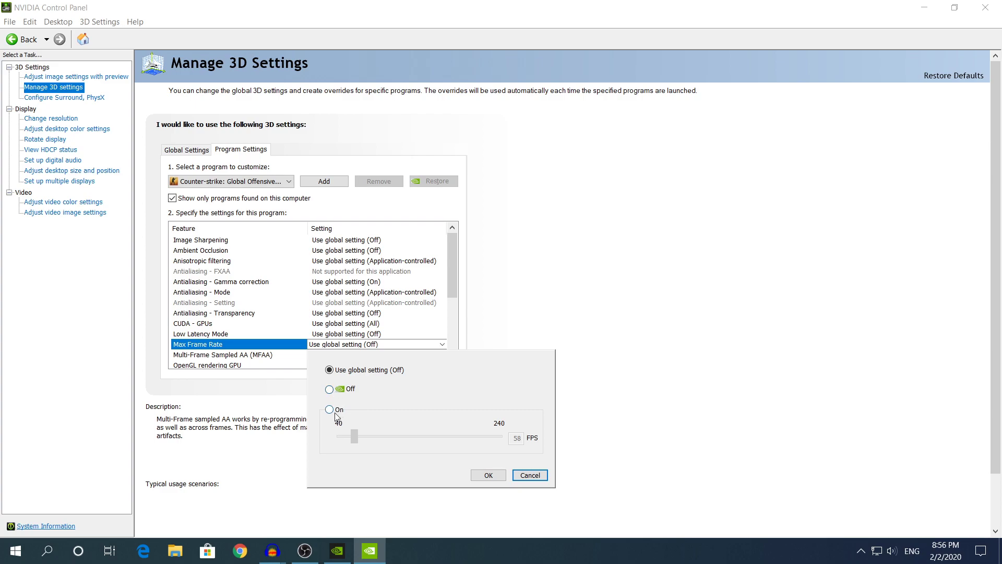
click(336, 411)
mouse_move(354, 437)
mouse_down()
mouse_move(402, 444)
mouse_move(407, 434)
mouse_move(345, 445)
mouse_up()
click(530, 475)
- Close the NVIDIA Control Panel window
click(986, 8)
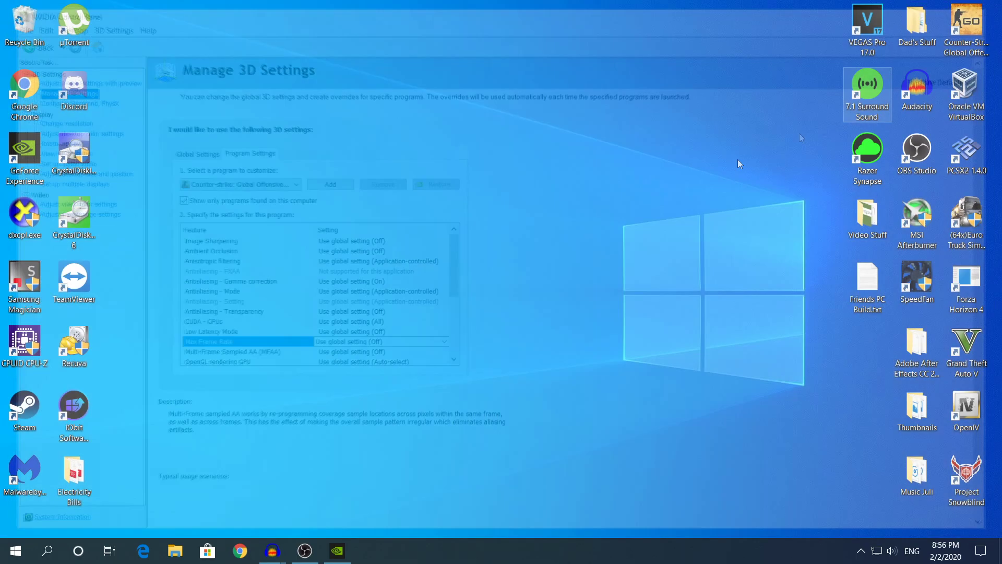